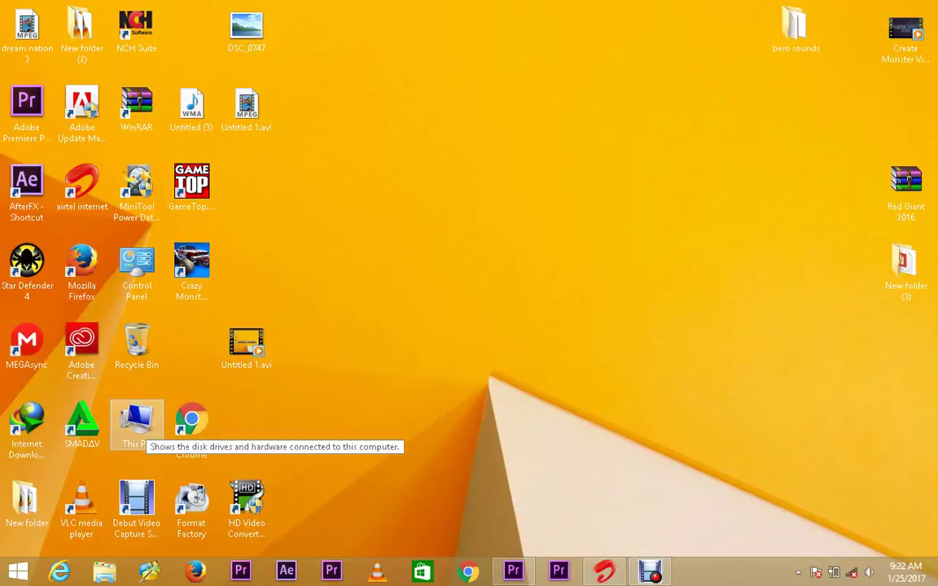
- Open the Adobe folder inside Program Files on Local Disk (C:)
double_click(136, 425)
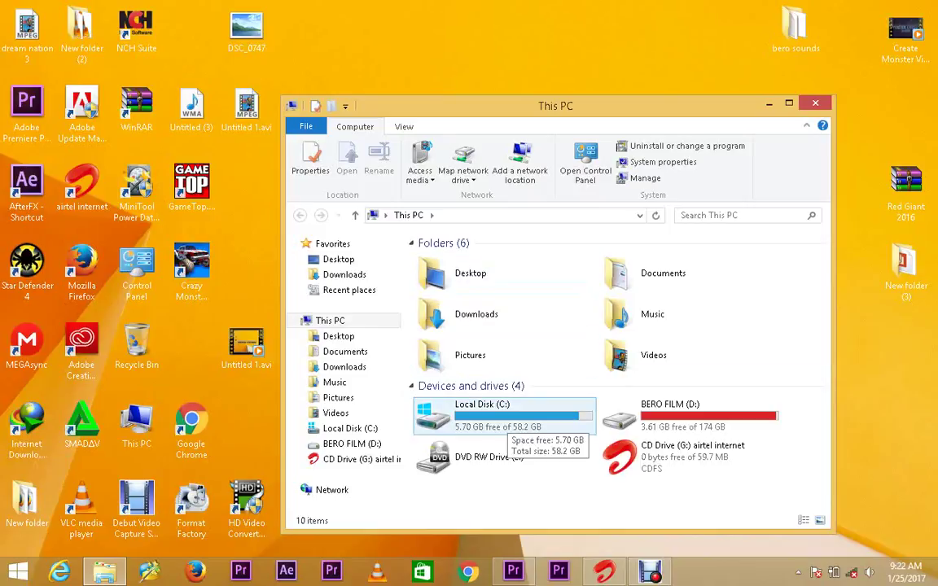
double_click(504, 417)
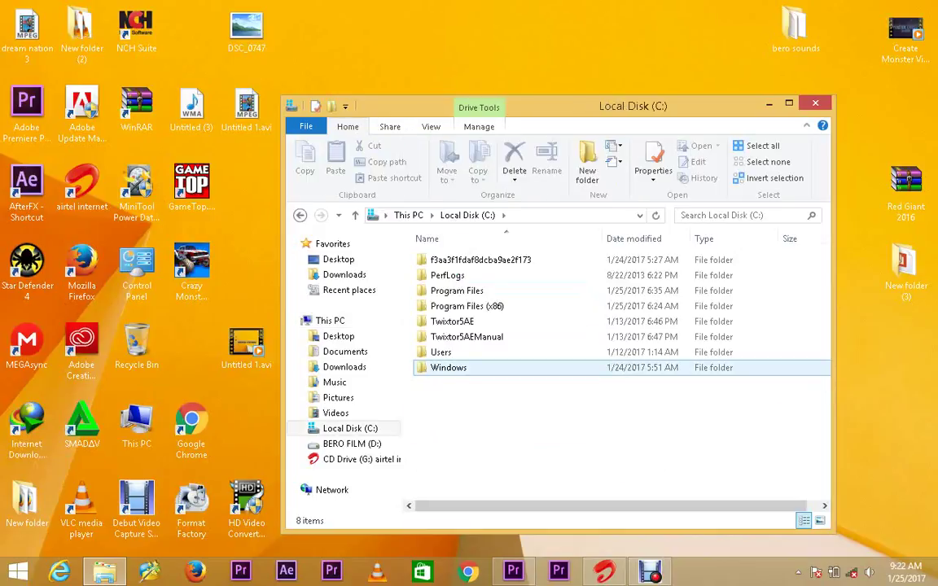
double_click(456, 291)
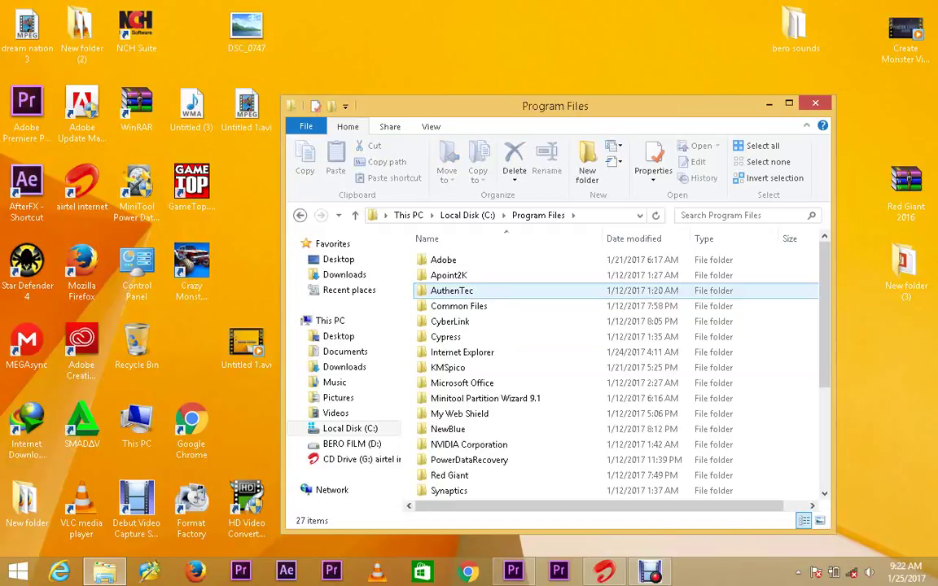
double_click(443, 260)
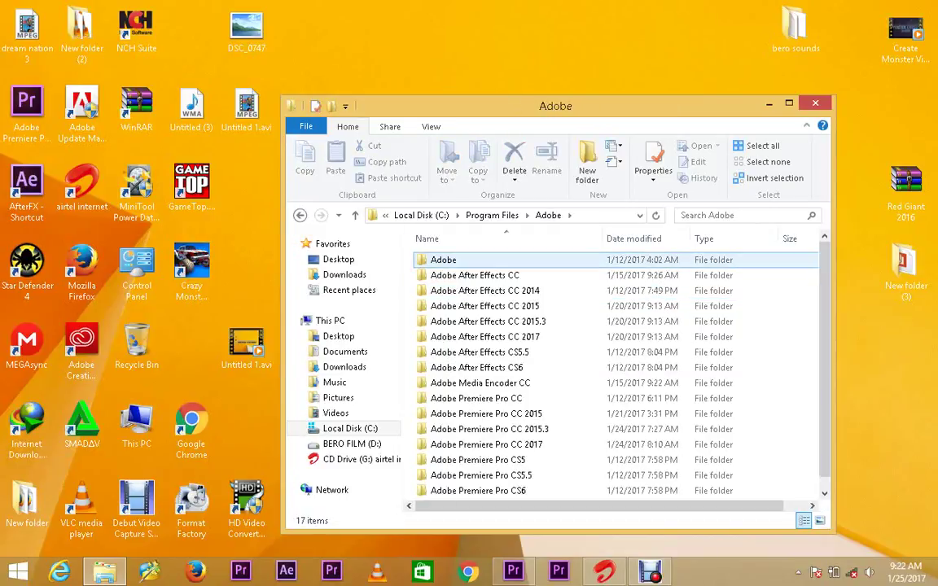
- Open the en_US folder within the Plug-ins folder of Adobe Premiere Pro CS5
scroll(489, 383, down, 1)
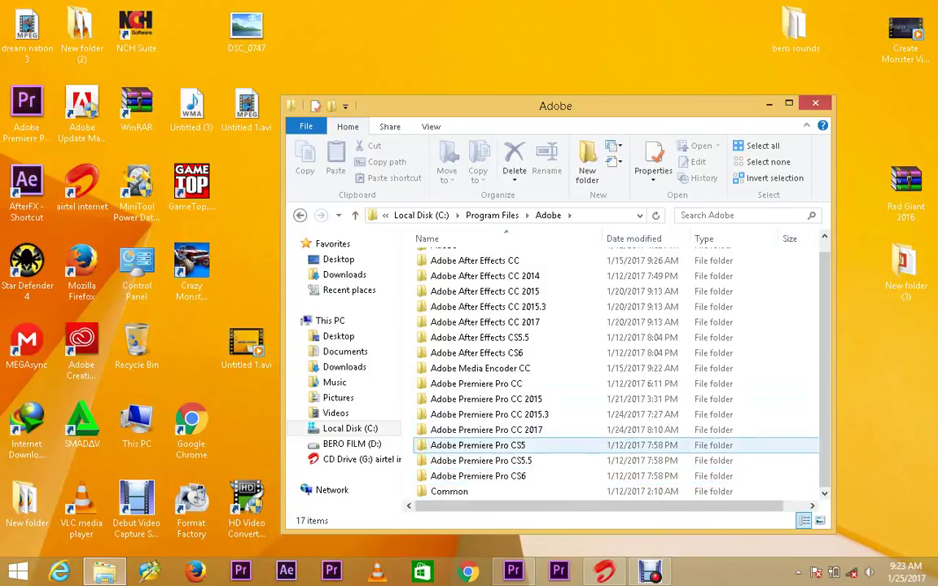
double_click(478, 446)
double_click(446, 260)
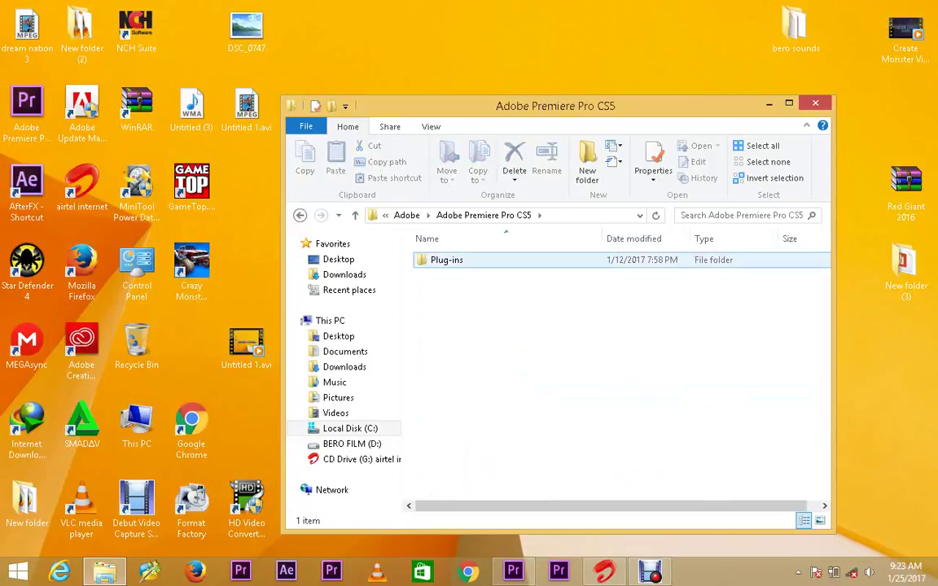
double_click(446, 260)
click(446, 260)
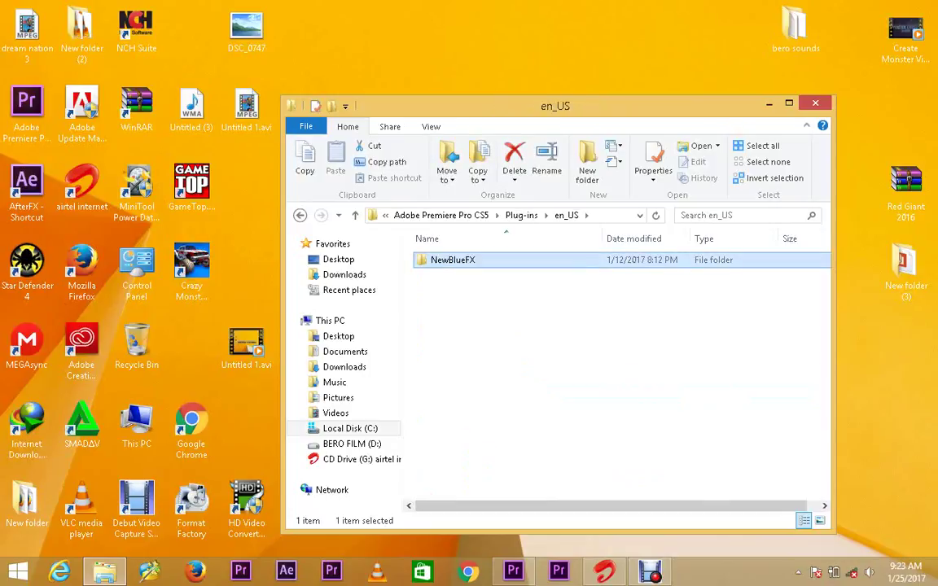
- Look inside the NewBlueFX folder, return to en_US and copy the NewBlueFX folder
key(Return)
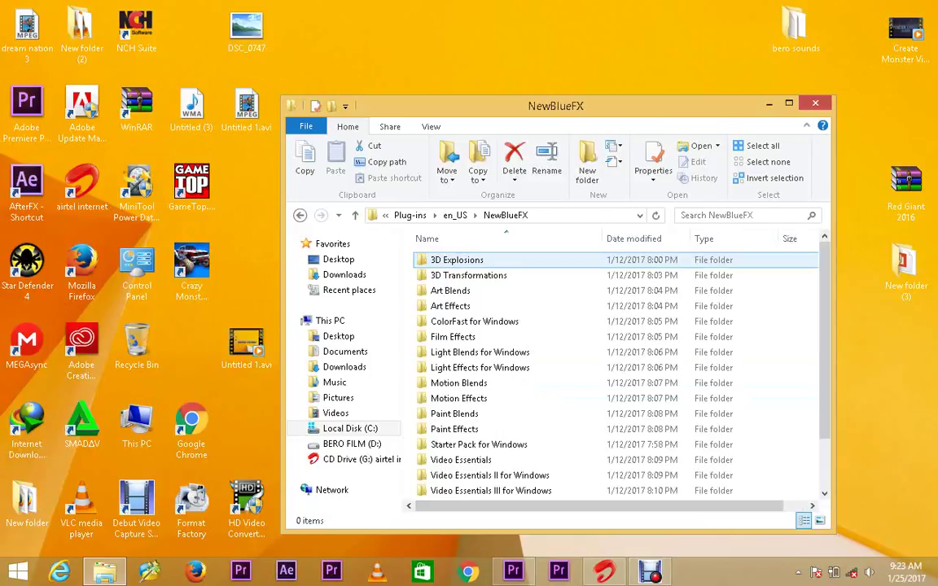
key(BackSpace)
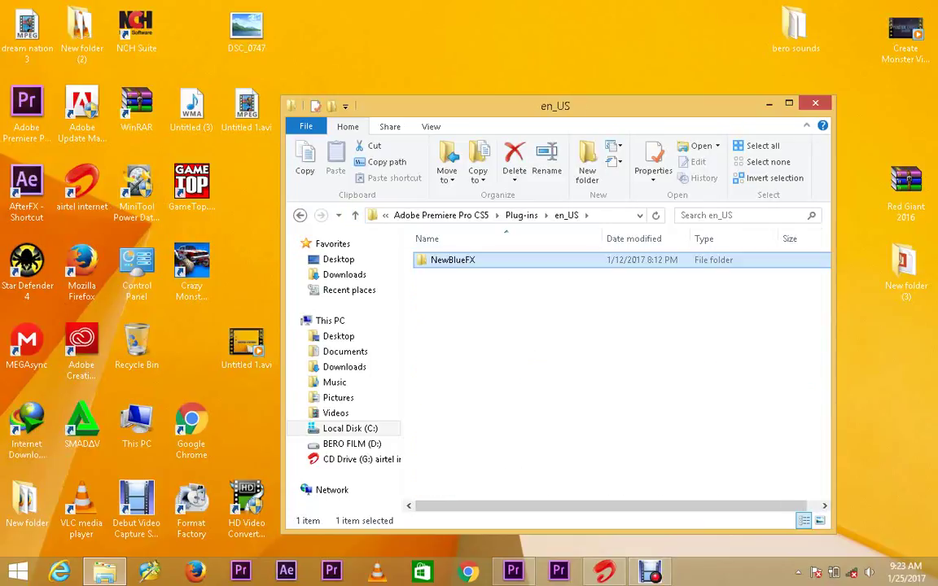
right_click(444, 260)
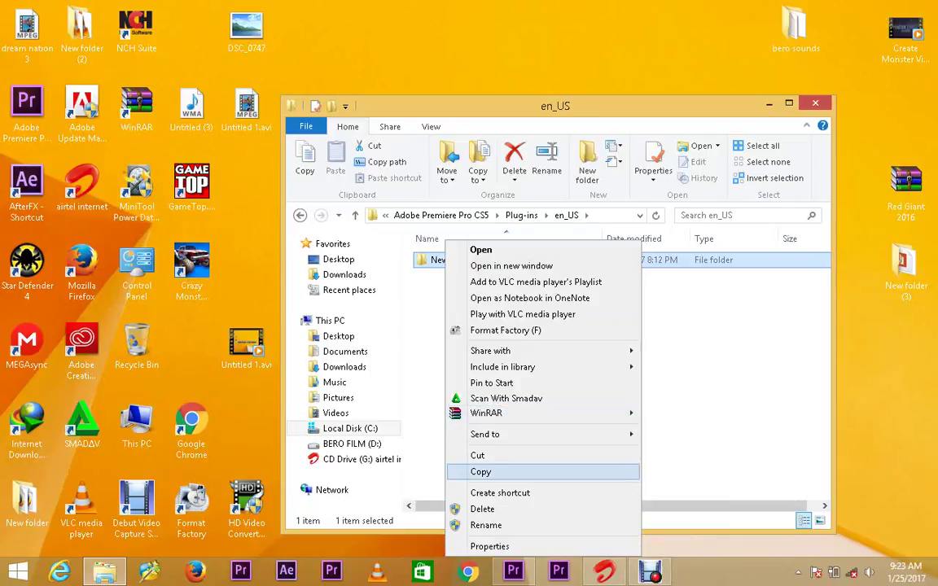
click(480, 471)
- Go back to Local Disk (C:) and open the Adobe folder in Program Files
click(350, 428)
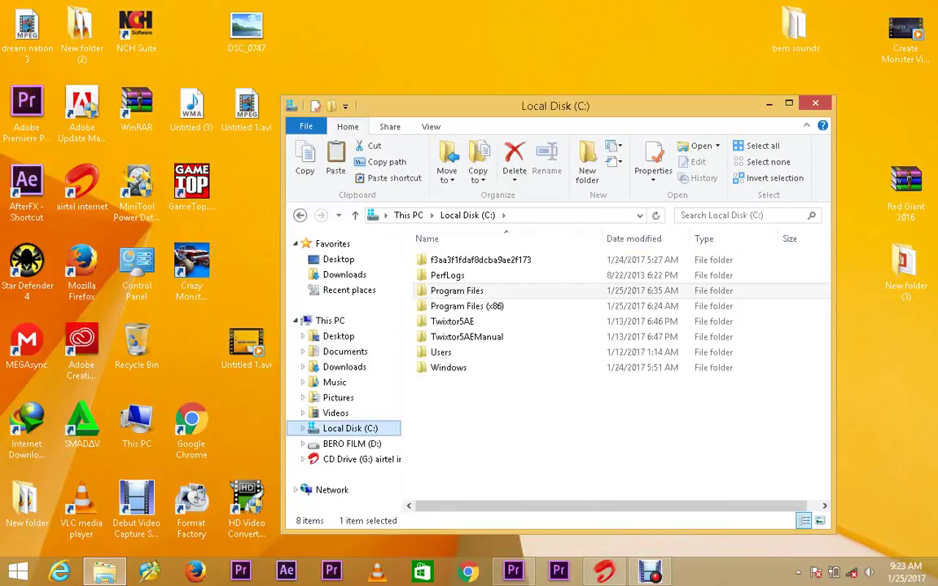
click(457, 291)
double_click(456, 291)
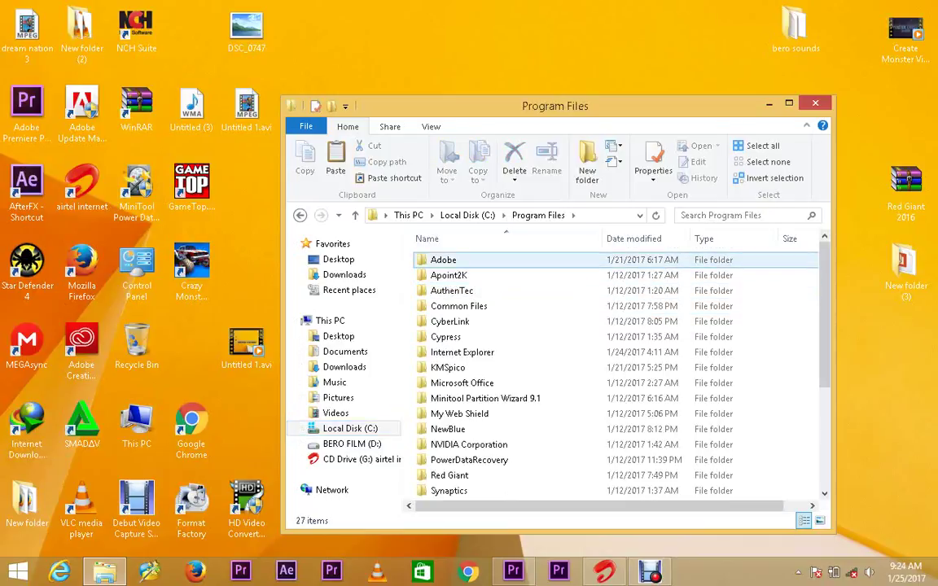
double_click(444, 260)
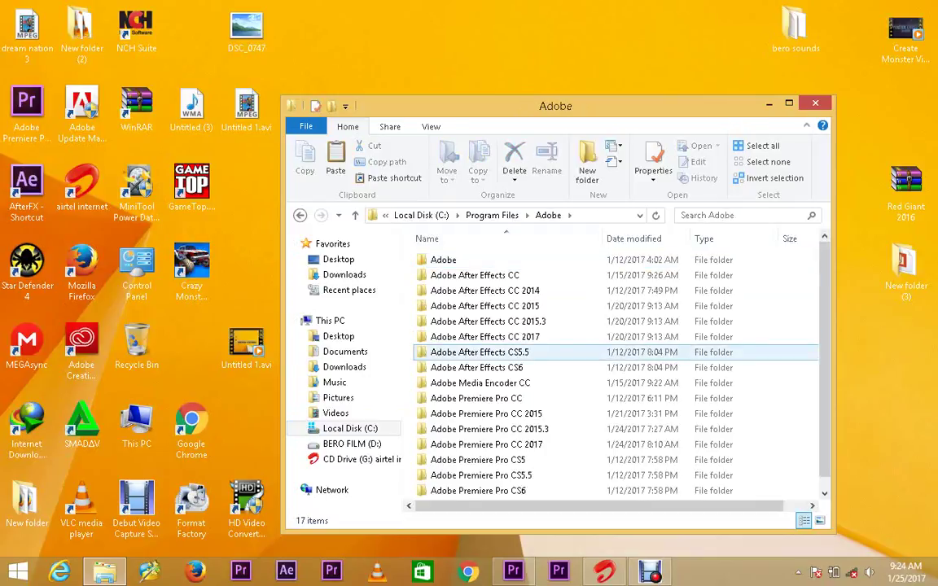
- Open the en_US folder within the Plug-ins folder of Adobe Premiere Pro CC 2015.3
scroll(611, 375, down, 1)
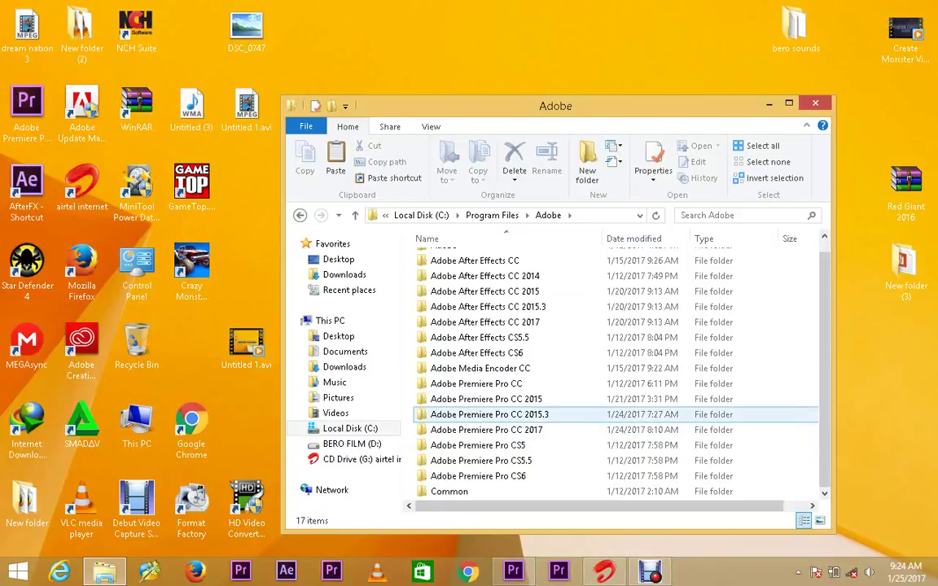
double_click(529, 414)
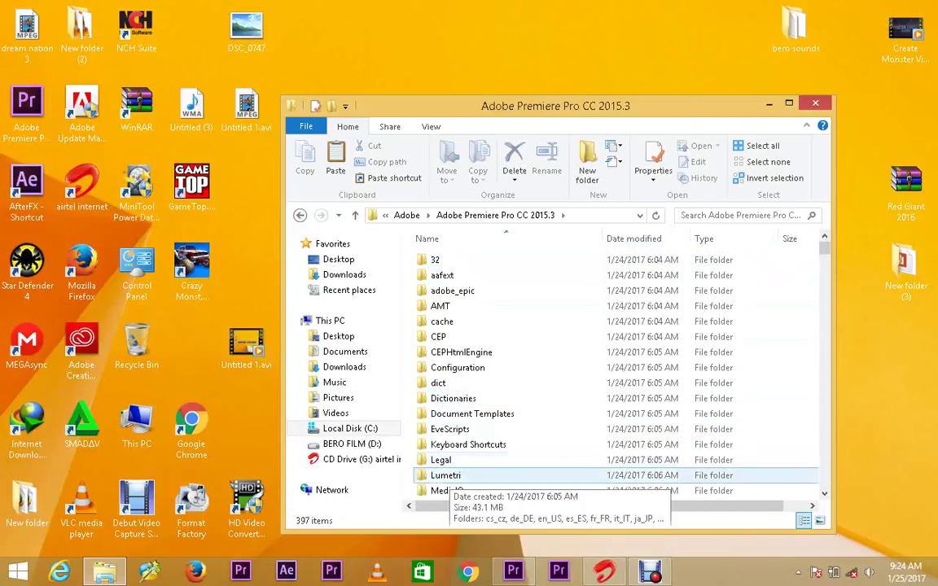
scroll(684, 252, down, 2)
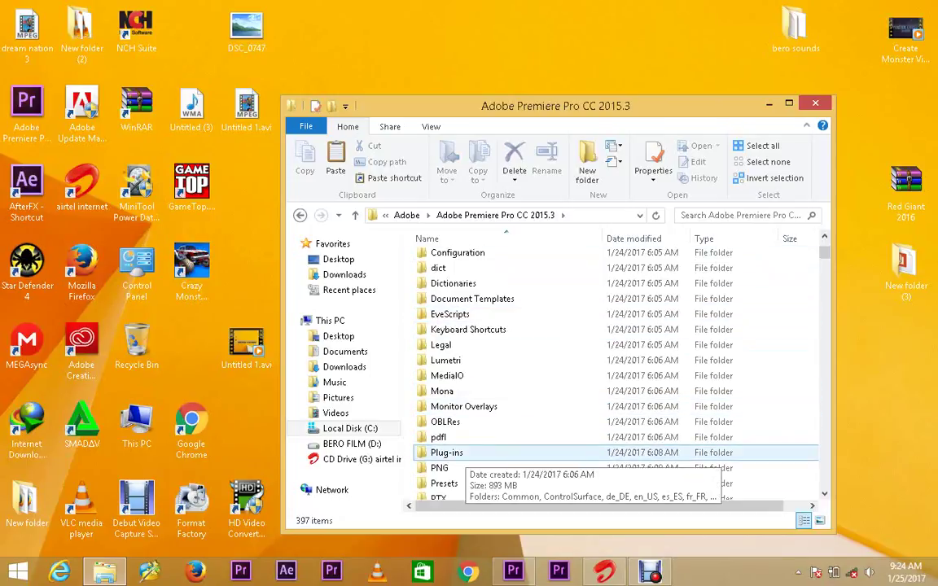
double_click(603, 453)
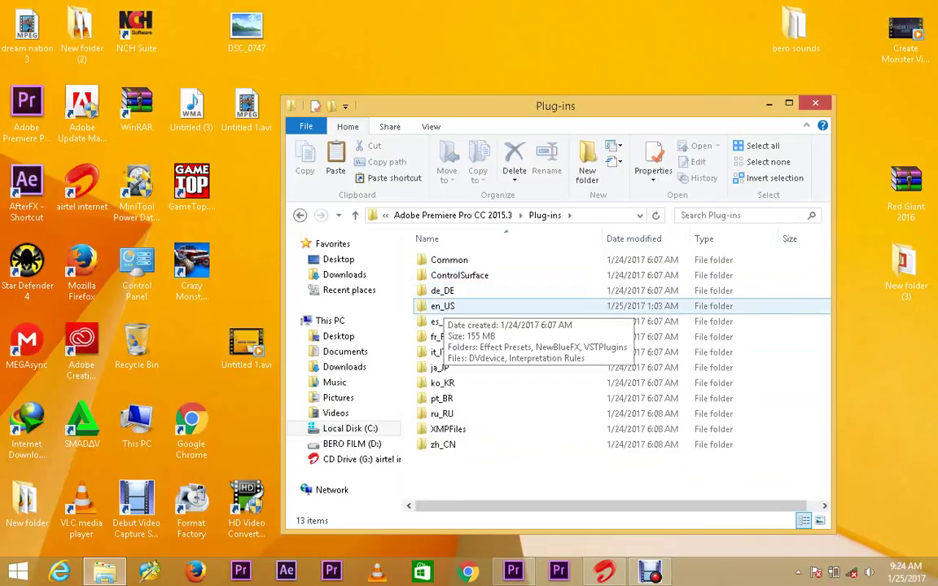
double_click(442, 306)
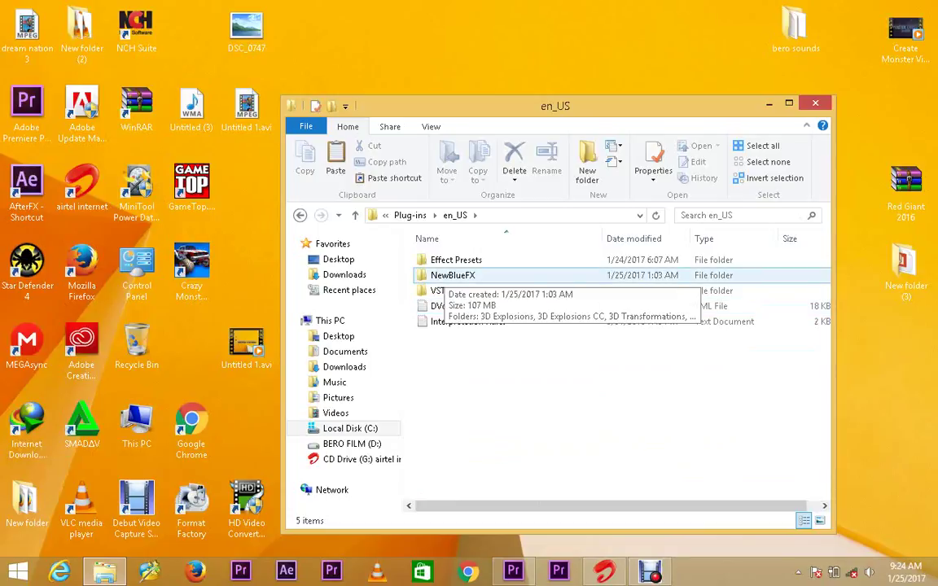
- Check the contents of the NewBlueFX folder in en_US, go back up one level and close the folder window
double_click(445, 275)
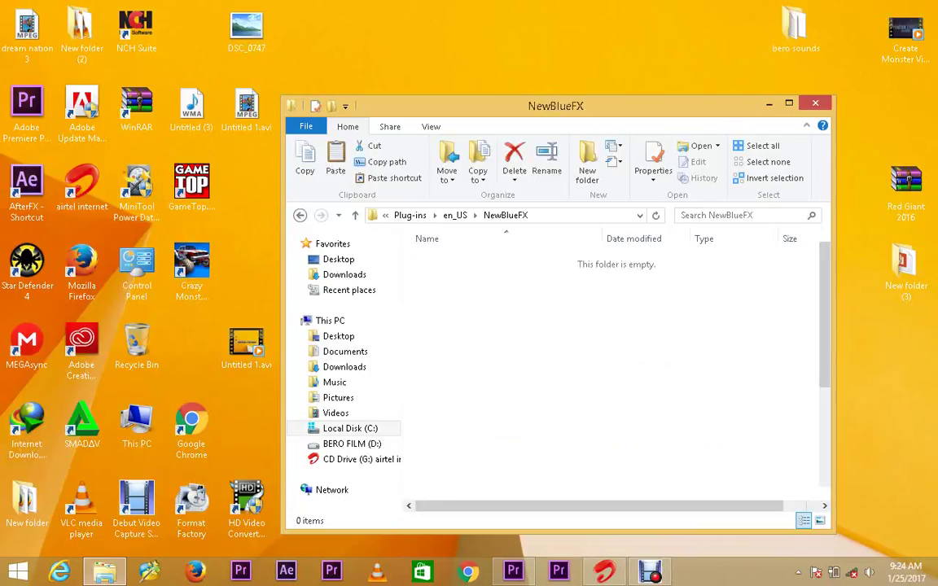
click(355, 214)
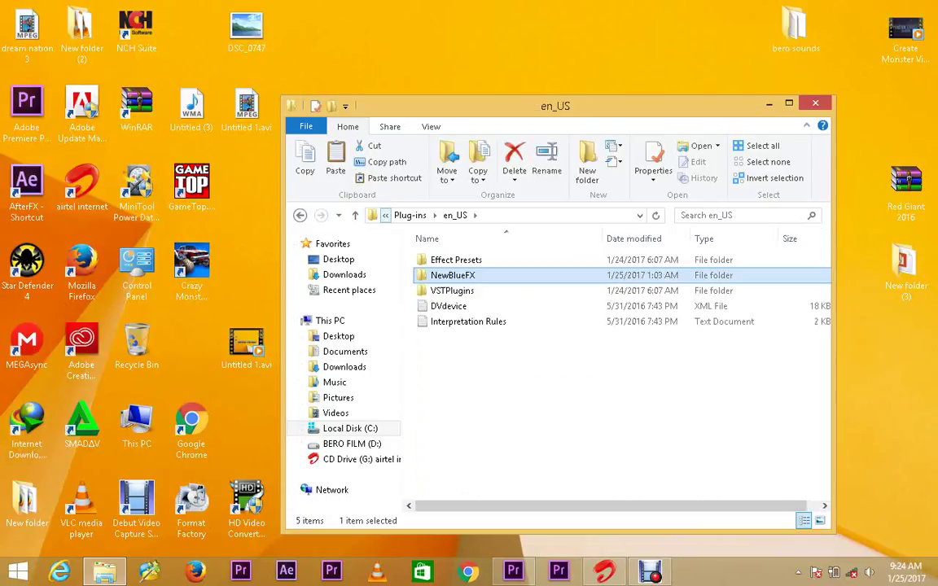
click(521, 374)
right_click(439, 153)
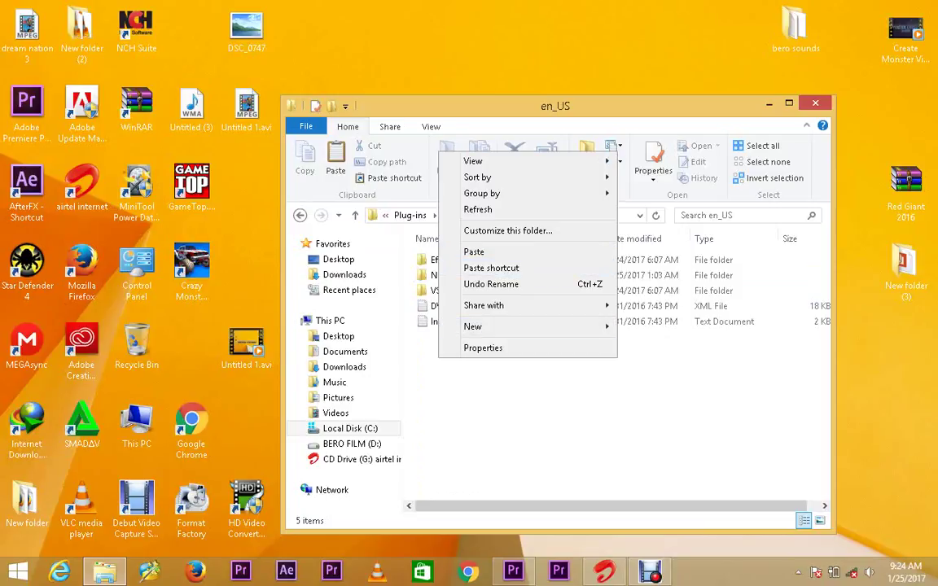
key(Escape)
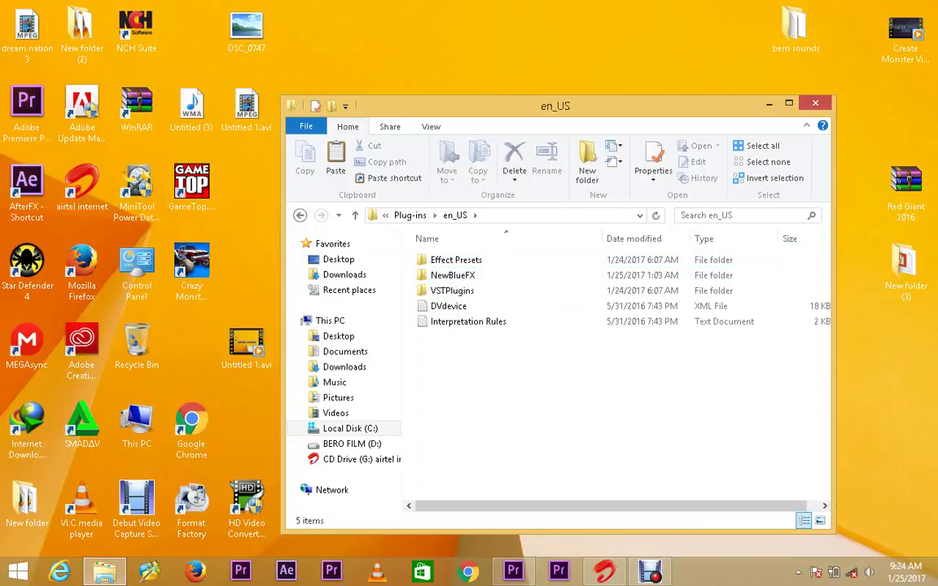
click(815, 103)
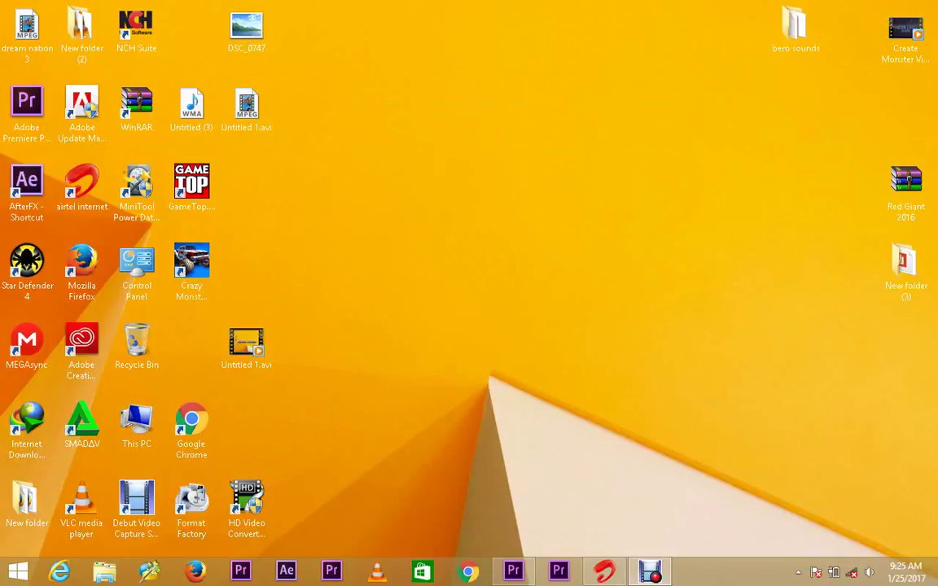
- Switch to the project open in Adobe Premiere Pro CC 2015.3
click(513, 572)
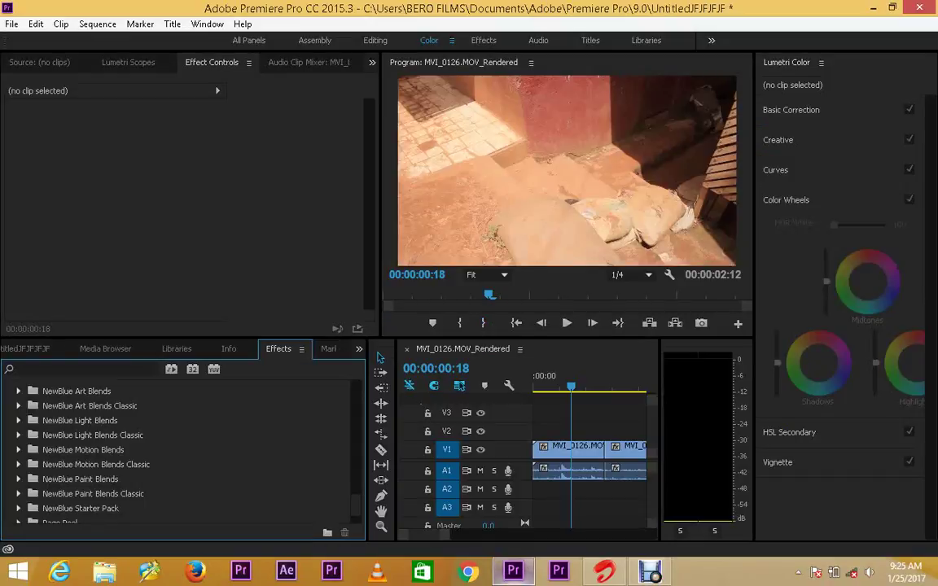
right_click(513, 572)
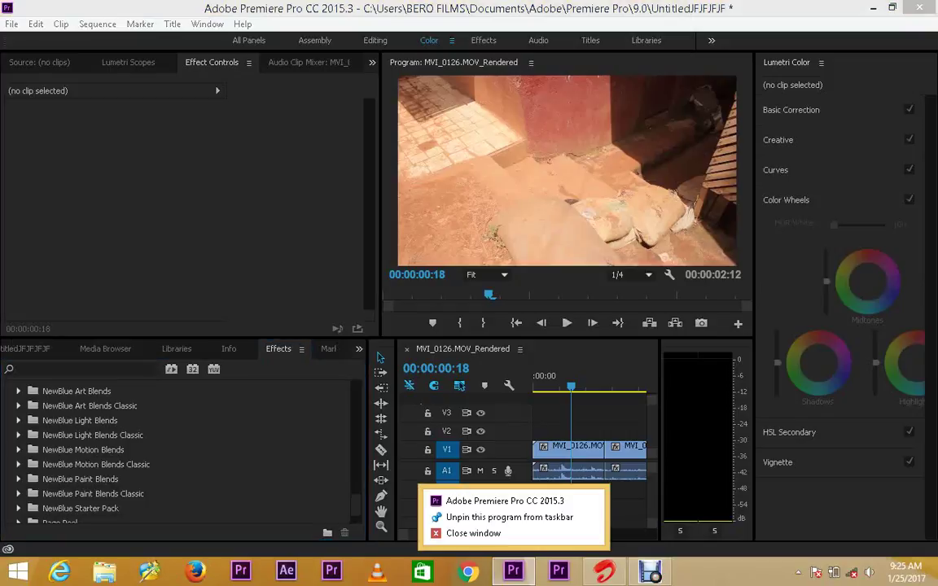
key(Escape)
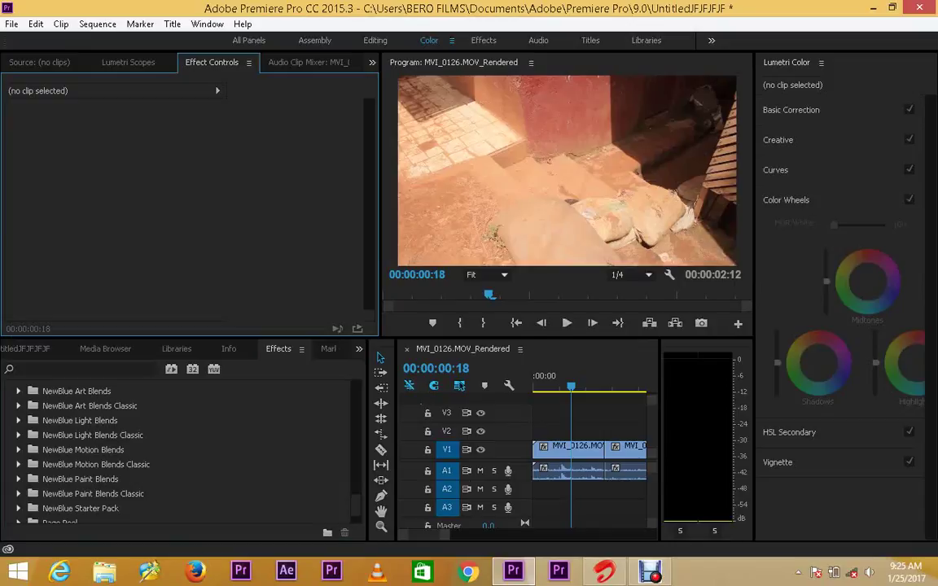
- Collapse the Video Effects category in the effects list and review the NewBlue folders under Video Transitions
scroll(49, 474, up, 10)
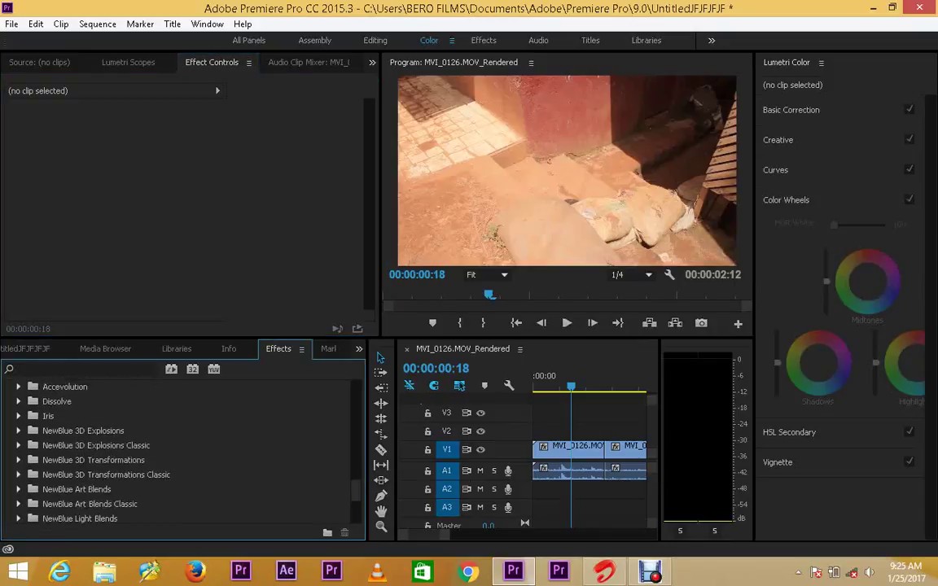
scroll(179, 448, up, 10)
scroll(179, 448, down, 6)
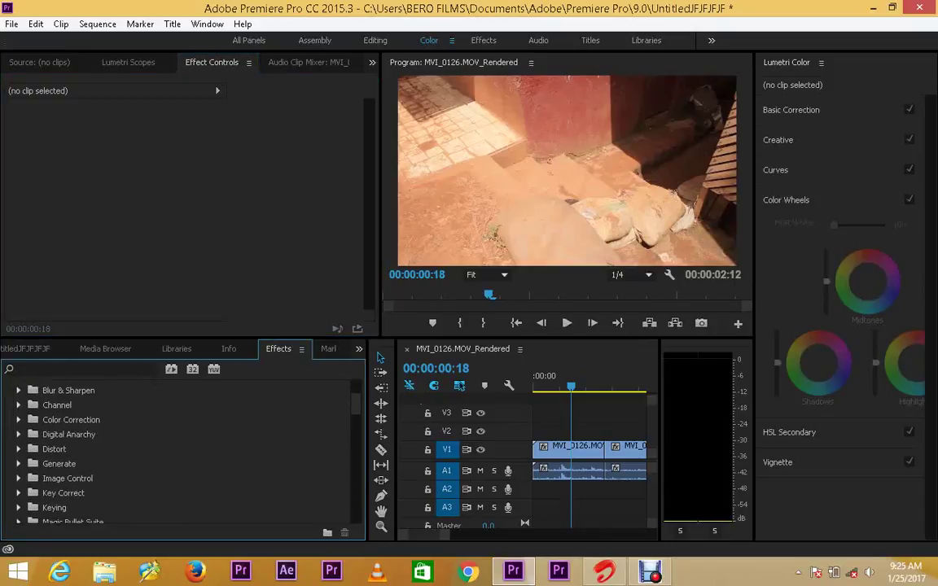
scroll(179, 448, up, 3)
scroll(179, 448, up, 1)
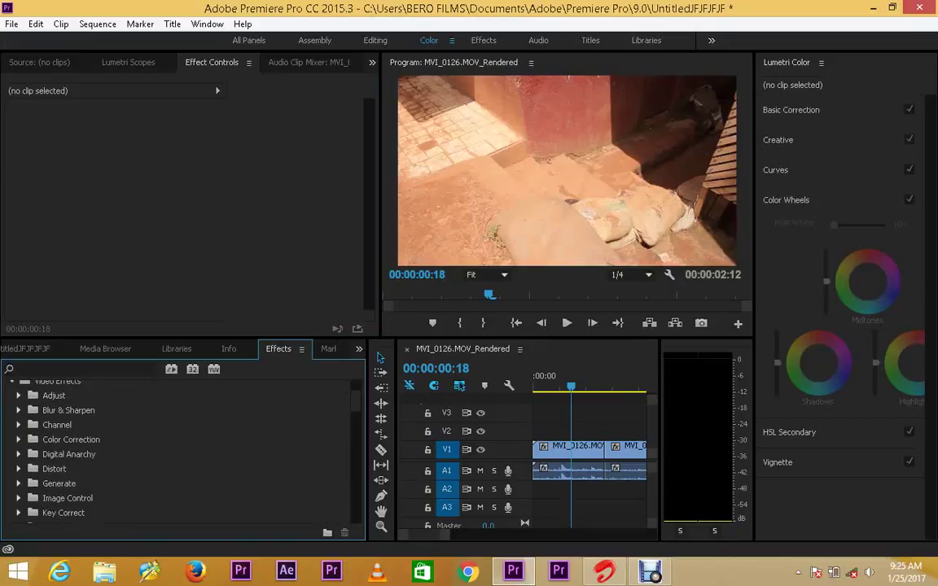
scroll(179, 447, up, 3)
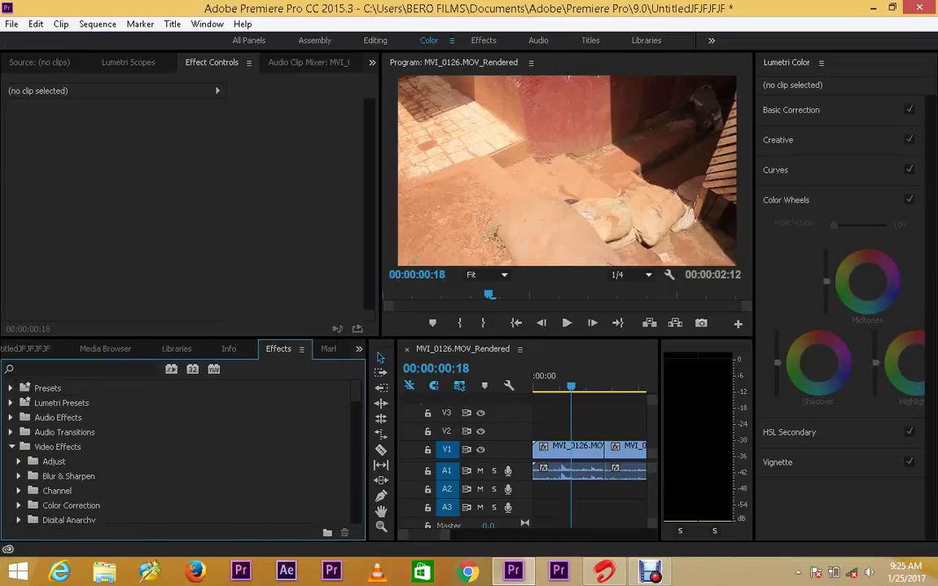
click(12, 446)
click(12, 460)
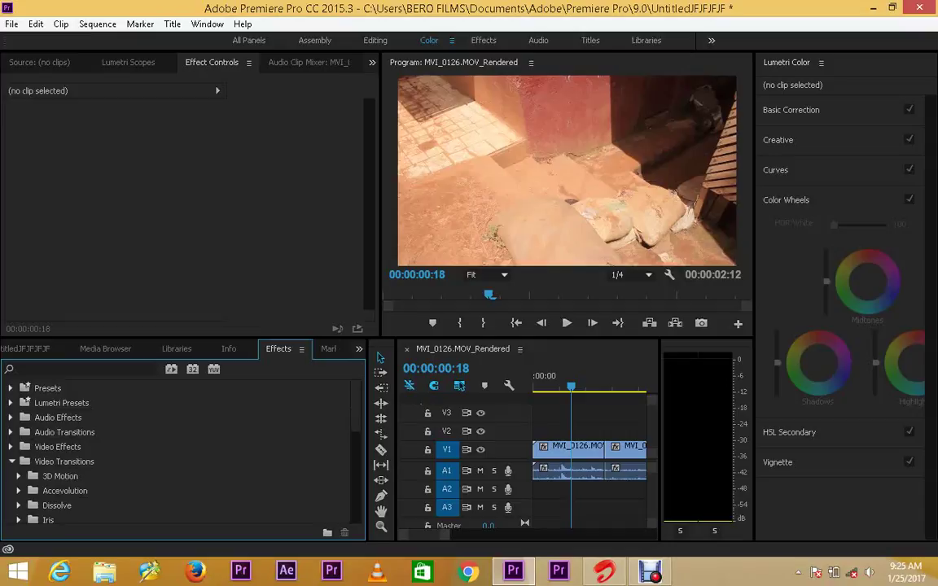
scroll(179, 448, down, 3)
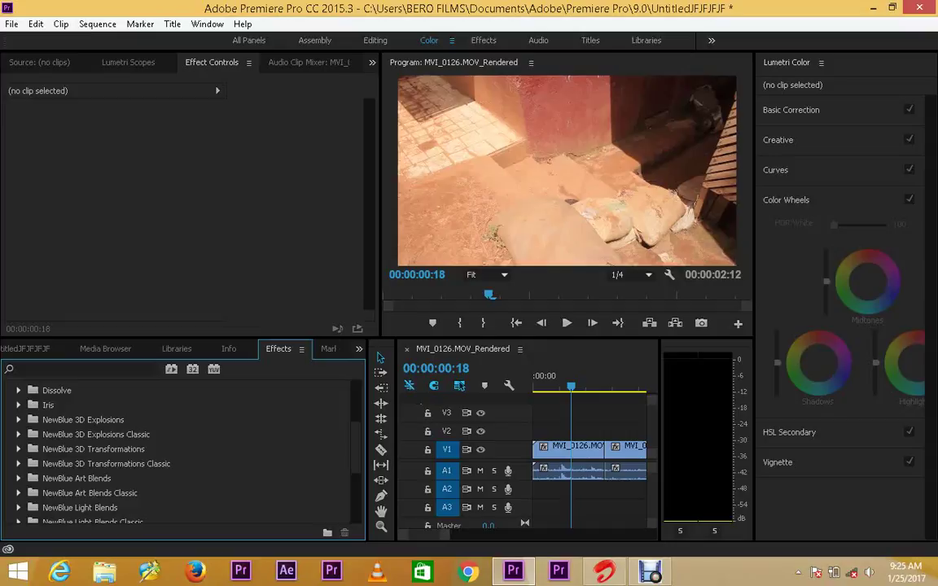
scroll(183, 452, up, 4)
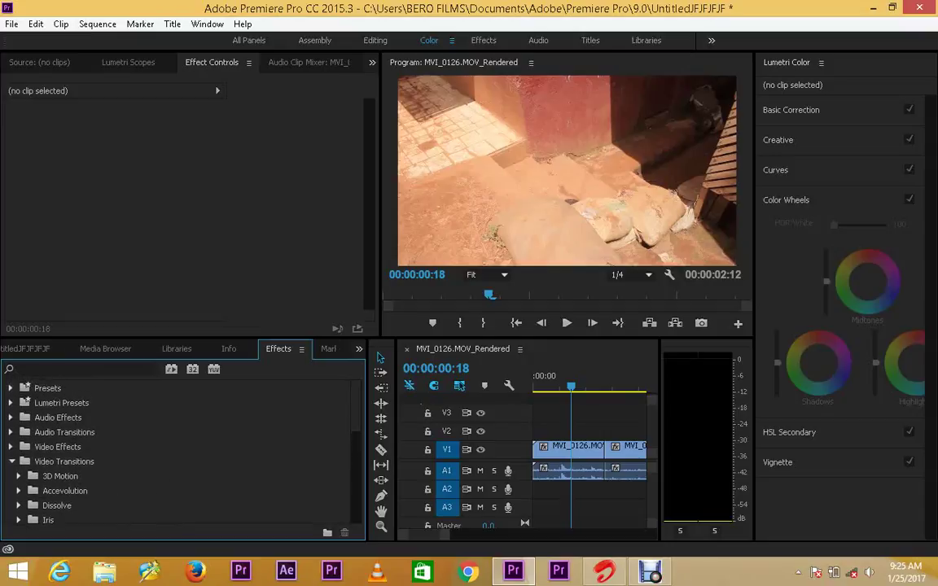
- Play the MVI_0126.MOV_Rendered sequence across the two clips in the timeline
drag(445, 534, 474, 534)
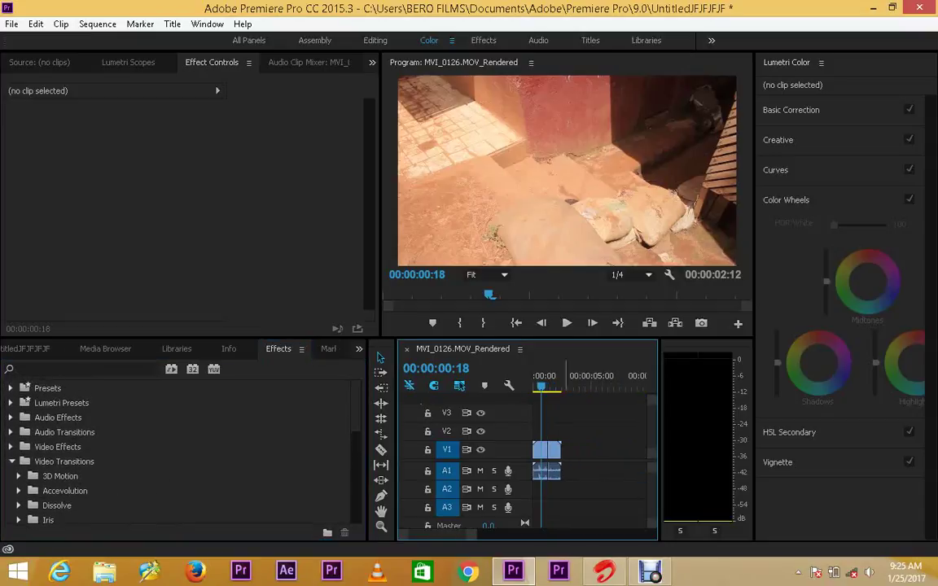
key(space)
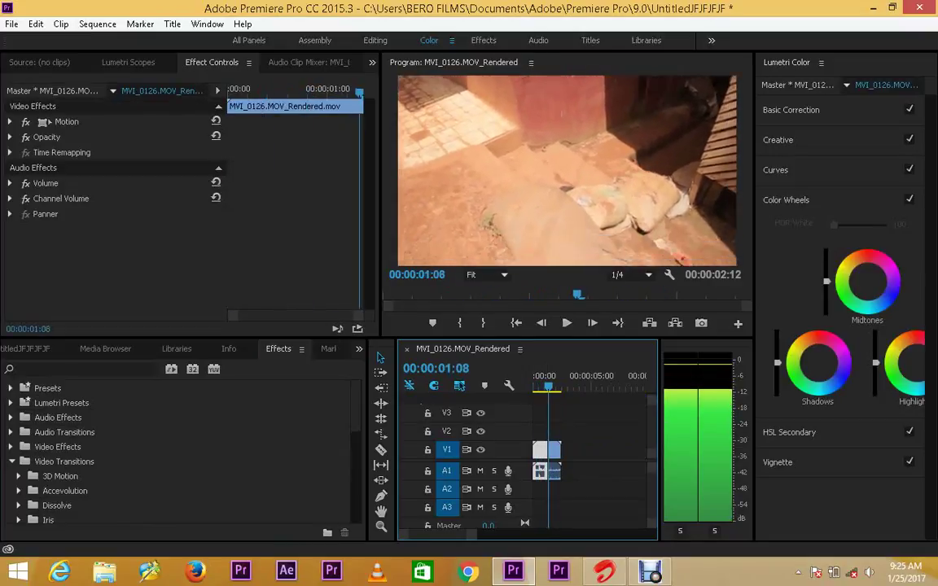
- Stop playback and apply the Roll transition from NewBlue Motion Blends to the cut between the two clips on V1
key(space)
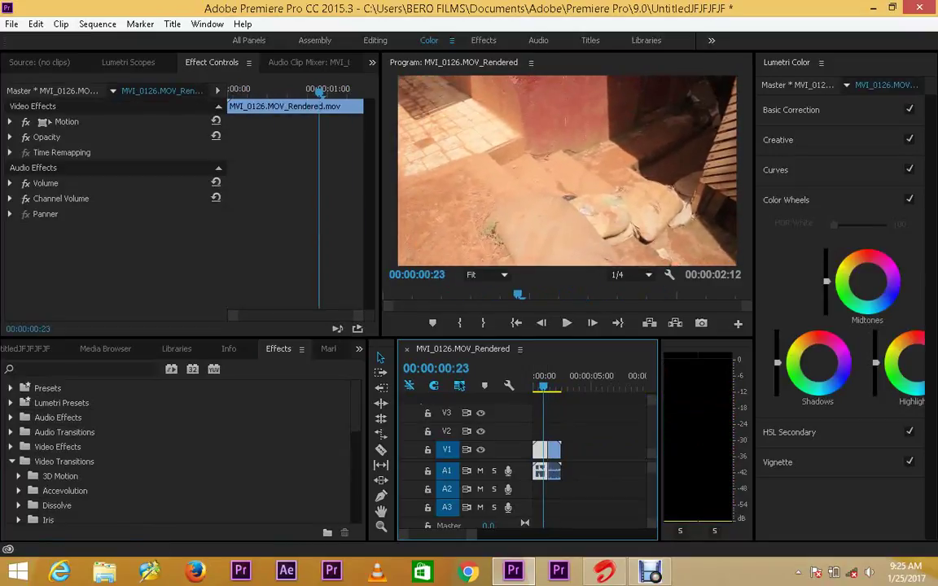
scroll(179, 451, down, 12)
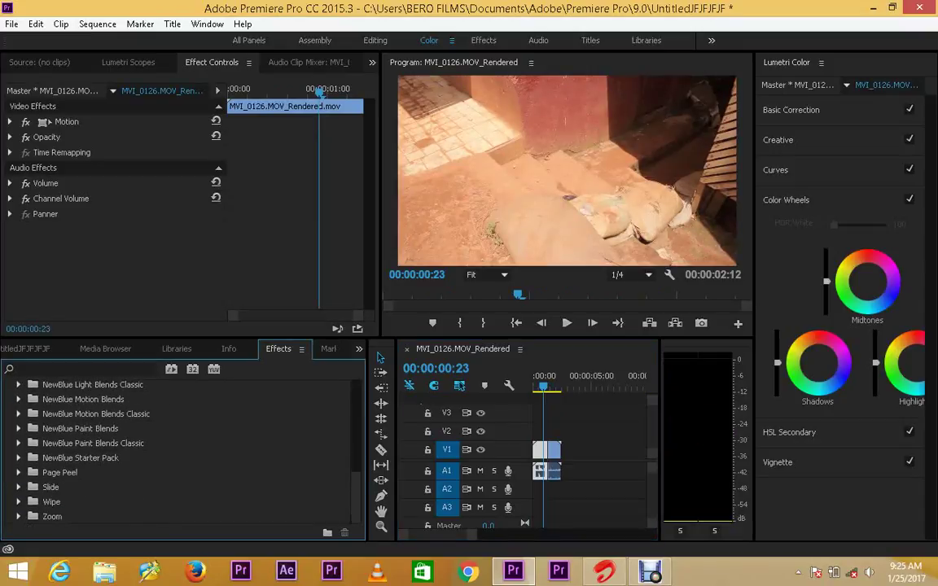
scroll(179, 451, up, 4)
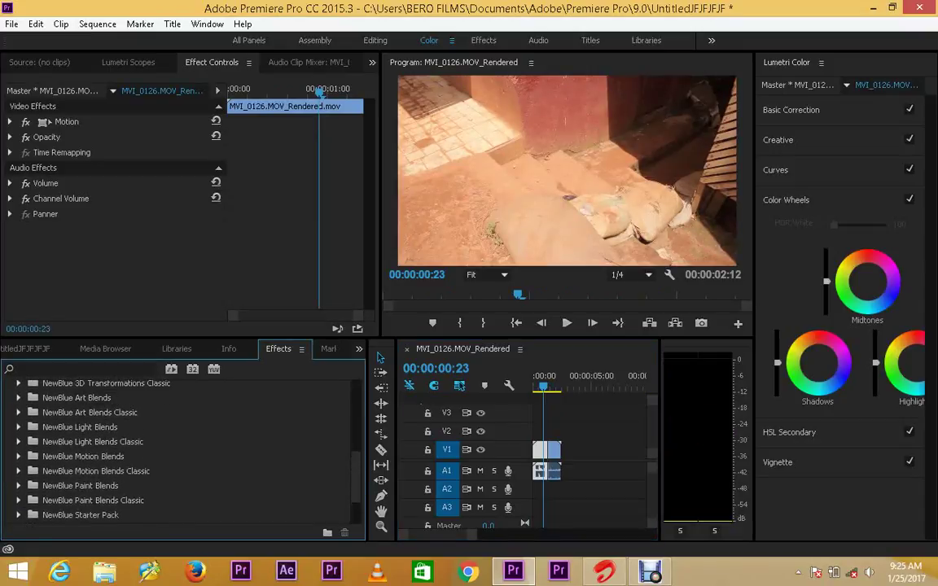
scroll(179, 452, down, 4)
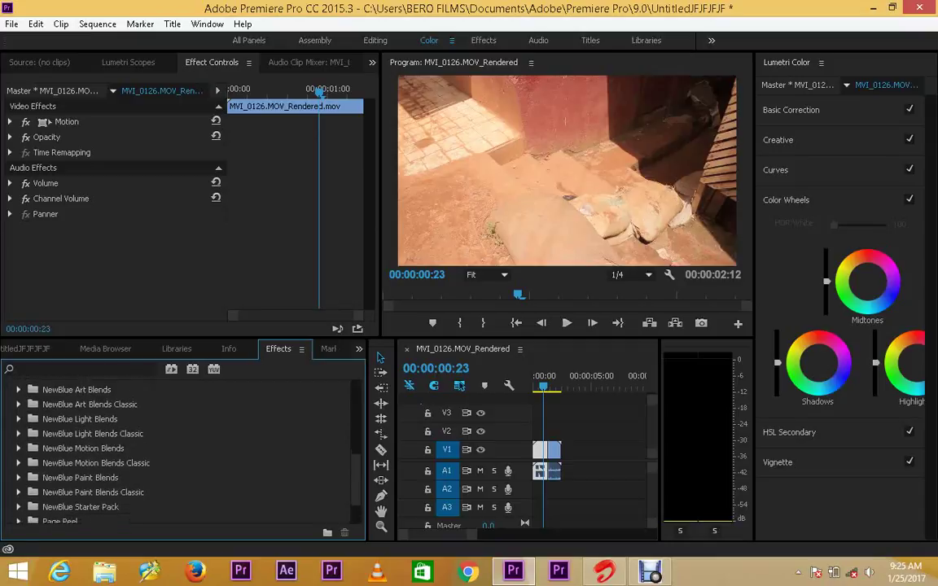
scroll(179, 452, up, 8)
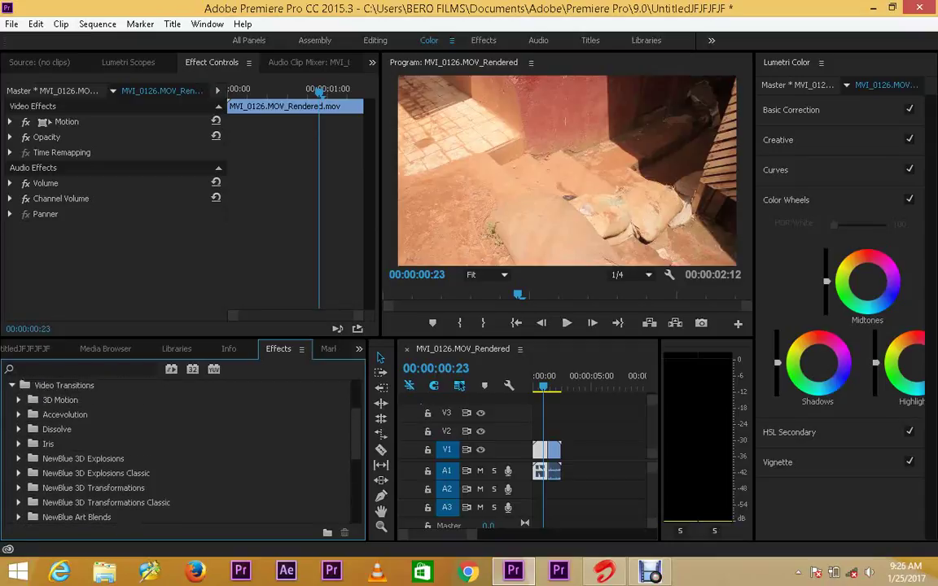
scroll(179, 452, down, 4)
scroll(179, 452, down, 3)
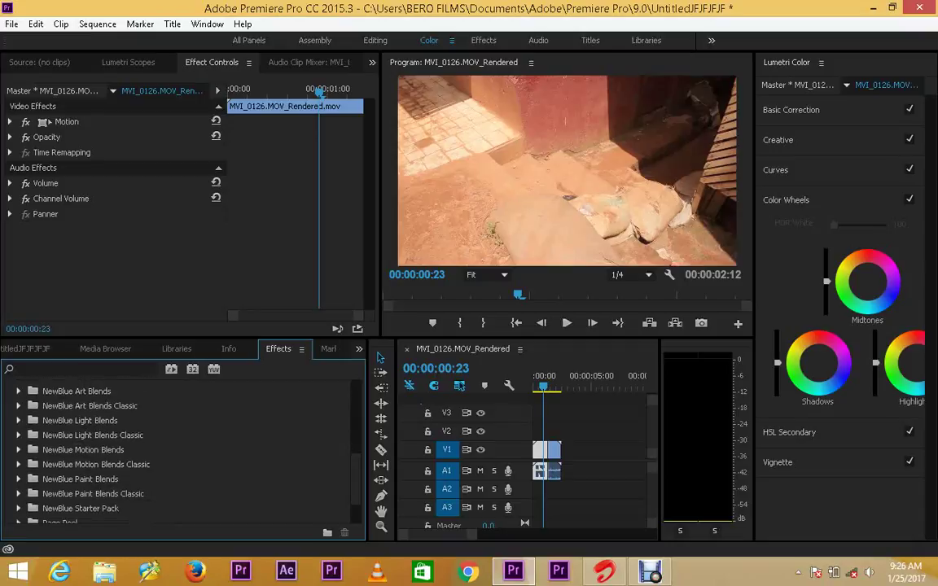
click(19, 450)
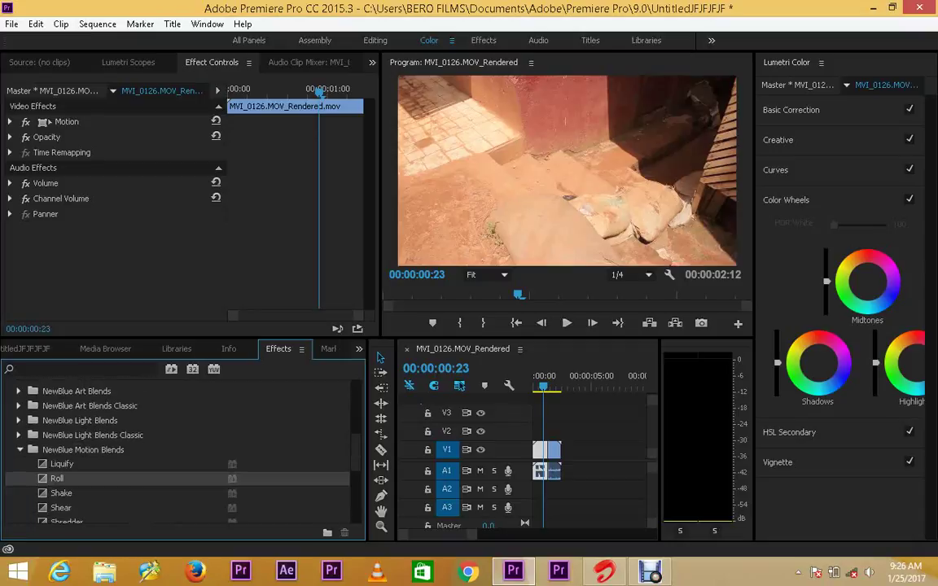
drag(57, 478, 548, 450)
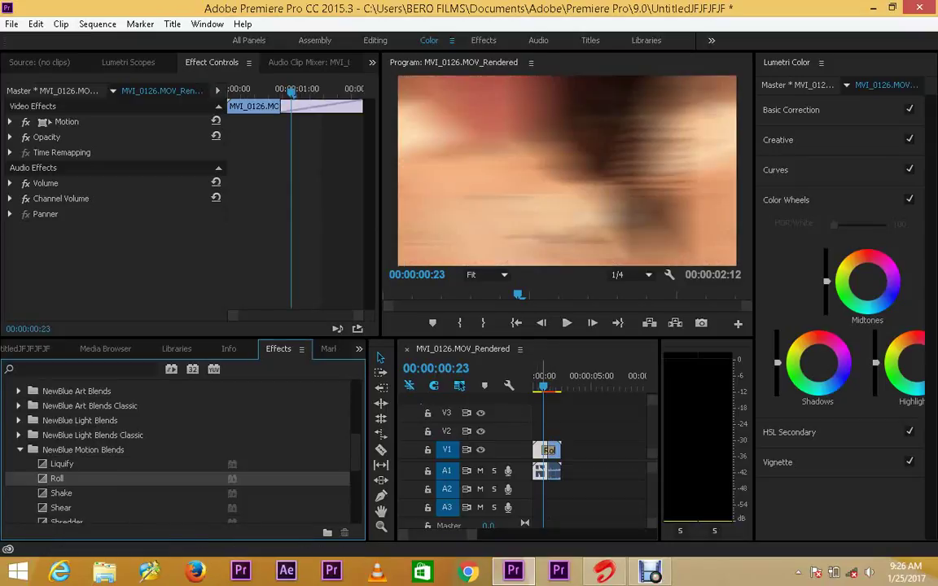
- Enlarge the timeline around the Roll transition and play the sequence through it
key(=)
drag(459, 534, 448, 534)
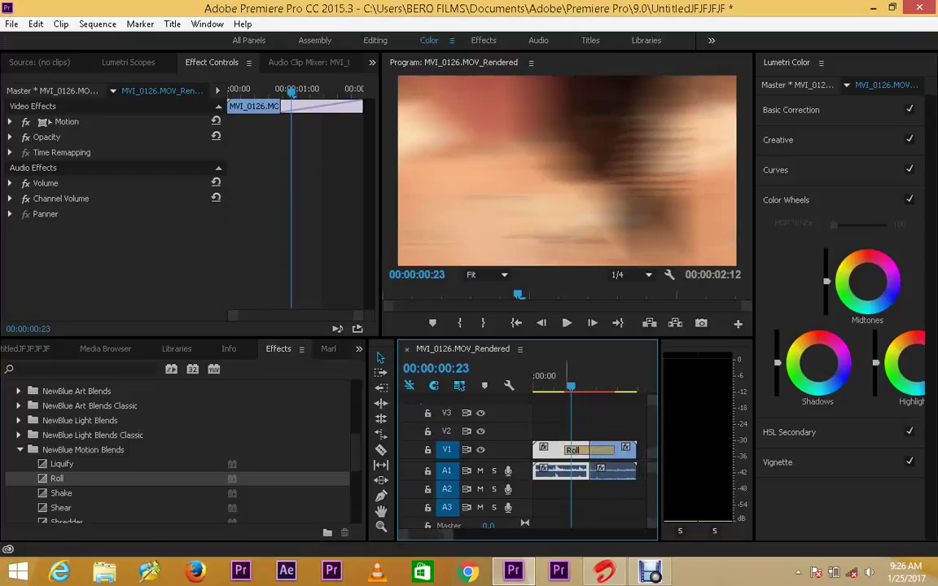
key(Left)
key(Left)
key(Left)
key(space)
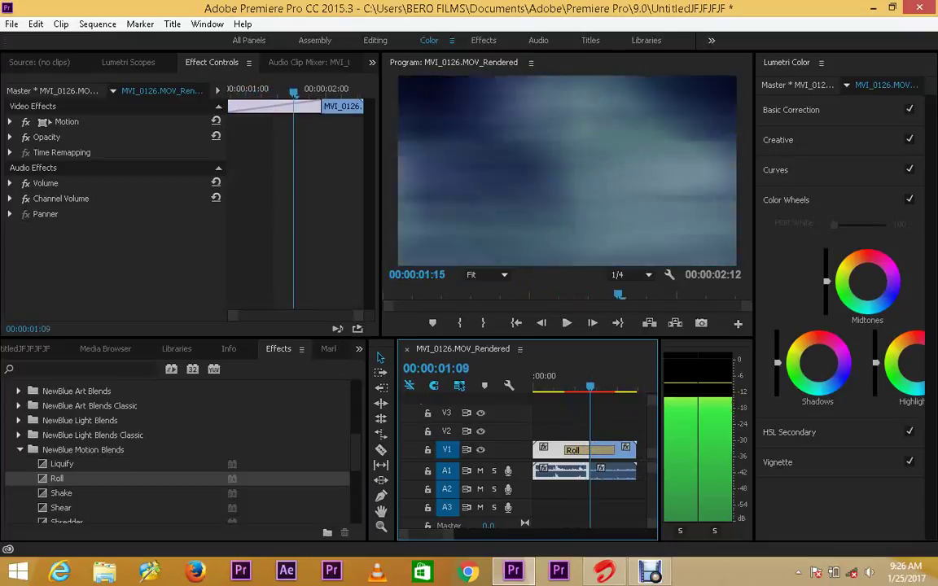
- Step backward and forward frame by frame through the Roll transition to examine its motion blur
key(Left)
key(Left)
key(Left)
key(Left)
key(Left)
key(Left)
key(Left)
key(Left)
key(Left)
key(Left)
key(Left)
key(Left)
key(Left)
key(Left)
key(Left)
key(Left)
key(Left)
key(Left)
key(Left)
key(Left)
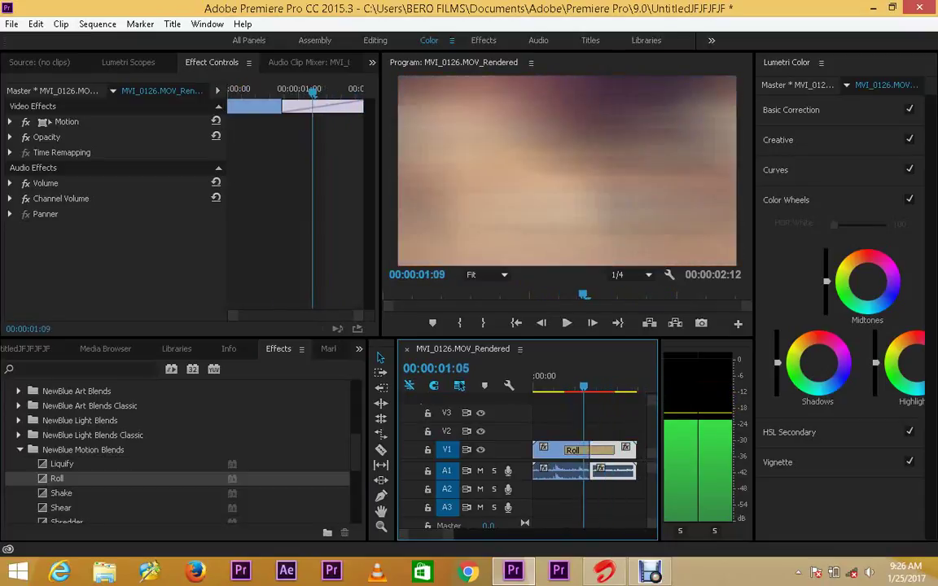
key(Right)
key(Right)
key(Right)
key(Right)
key(Right)
key(Right)
key(Right)
key(Right)
key(Right)
key(Right)
key(Right)
key(Right)
key(Right)
key(Right)
key(Right)
- Return the playhead to 00:00:00:18 at the start of the Roll transition, replay it and step back to its beginning
drag(604, 386, 563, 385)
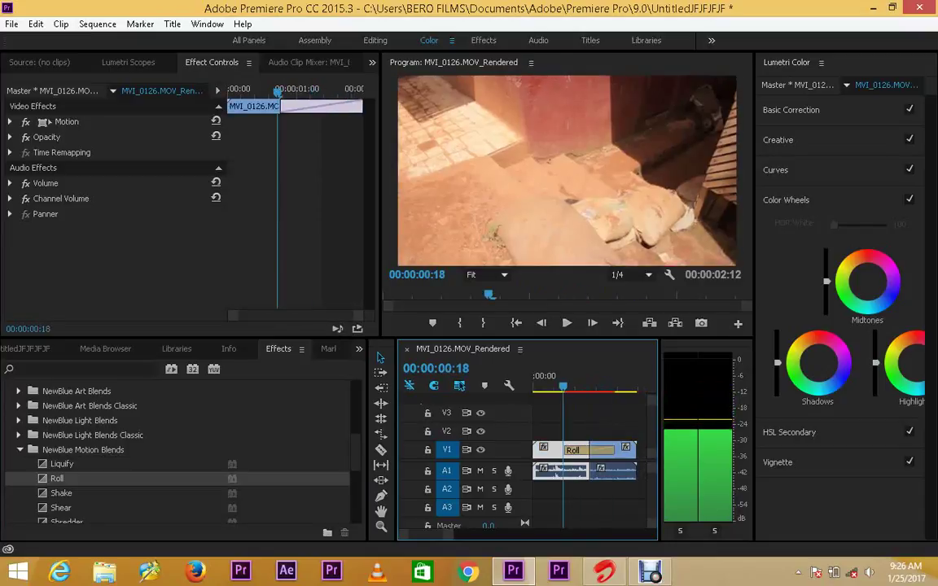
key(space)
key(Left)
key(Left)
key(Left)
key(Left)
key(Left)
key(Left)
key(Left)
key(Left)
key(Left)
key(Left)
key(Left)
key(Left)
key(Left)
key(Left)
key(Left)
key(Left)
key(Left)
key(Left)
key(Left)
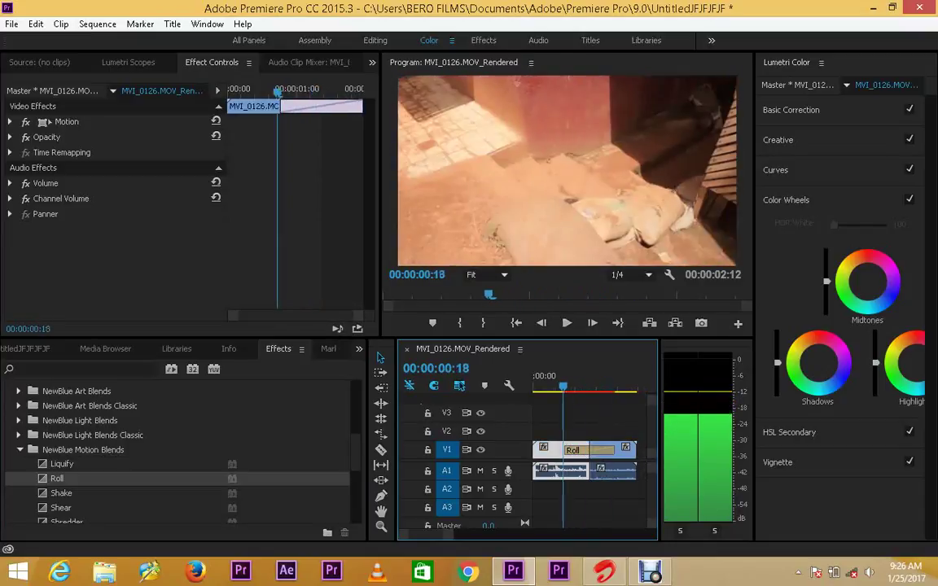